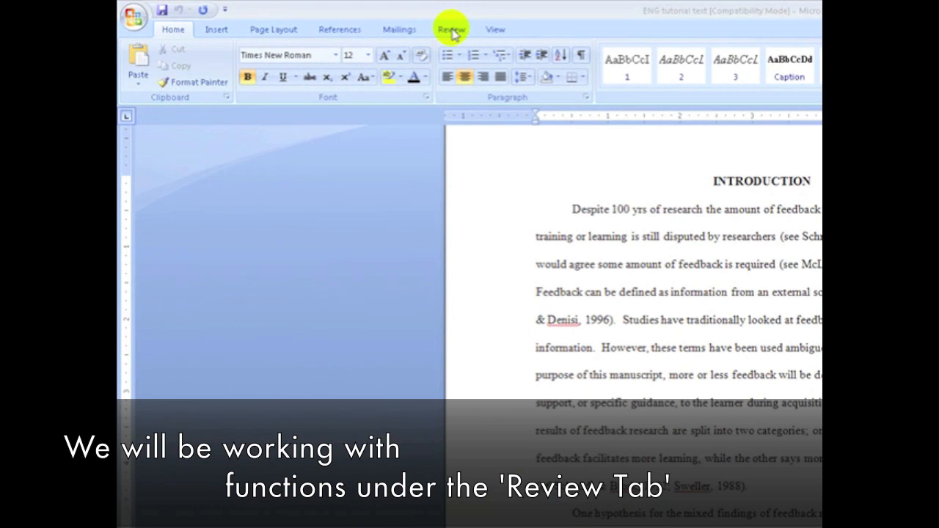
Step: Replace the user name used for tracked changes with the reviewer's first name
left_click(452, 32)
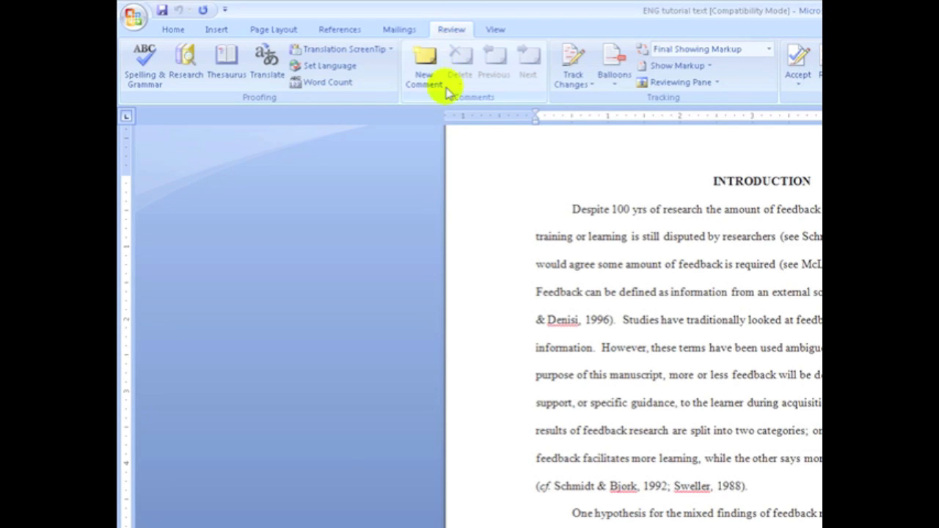
left_click(590, 85)
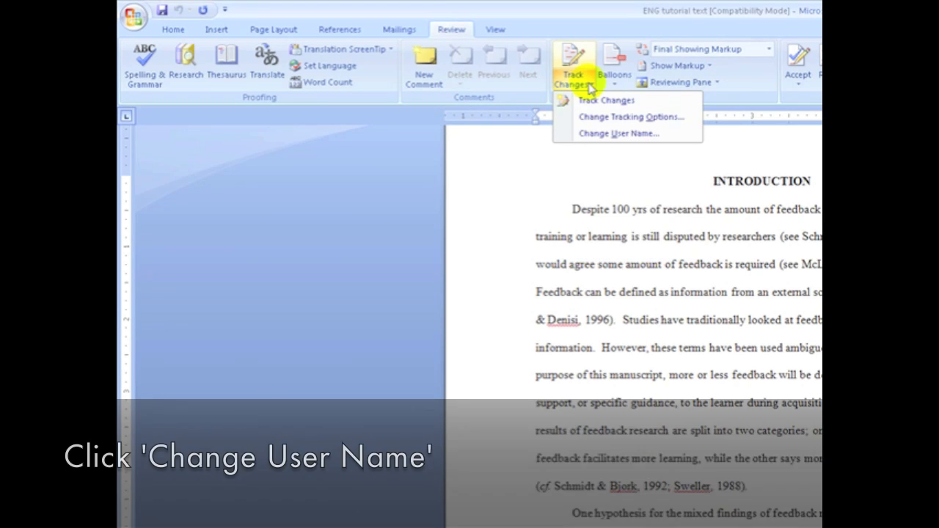
left_click(601, 133)
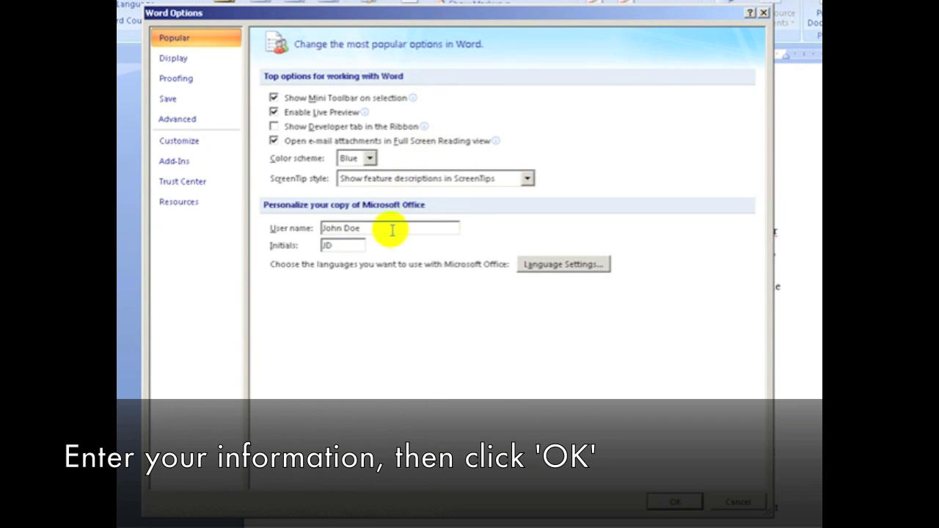
left_click_drag(392, 230, 306, 230)
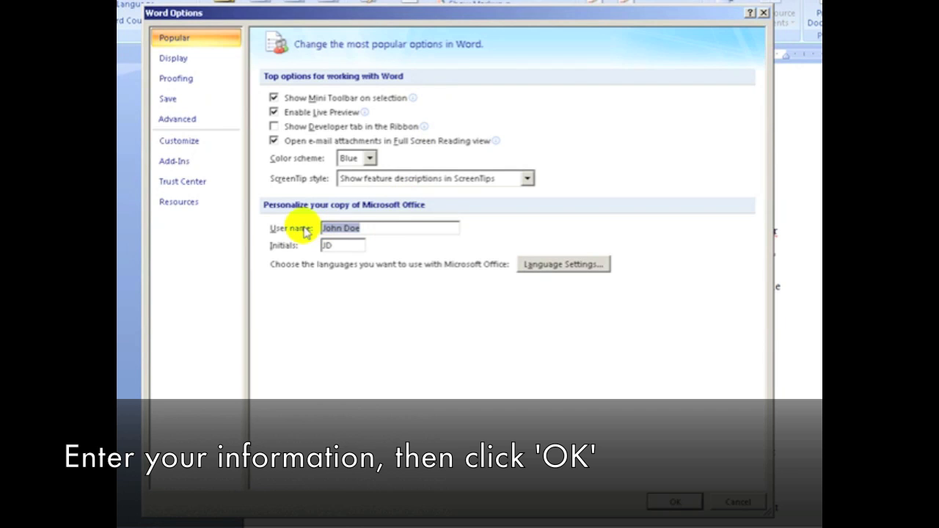
key("BackSpace")
type("C")
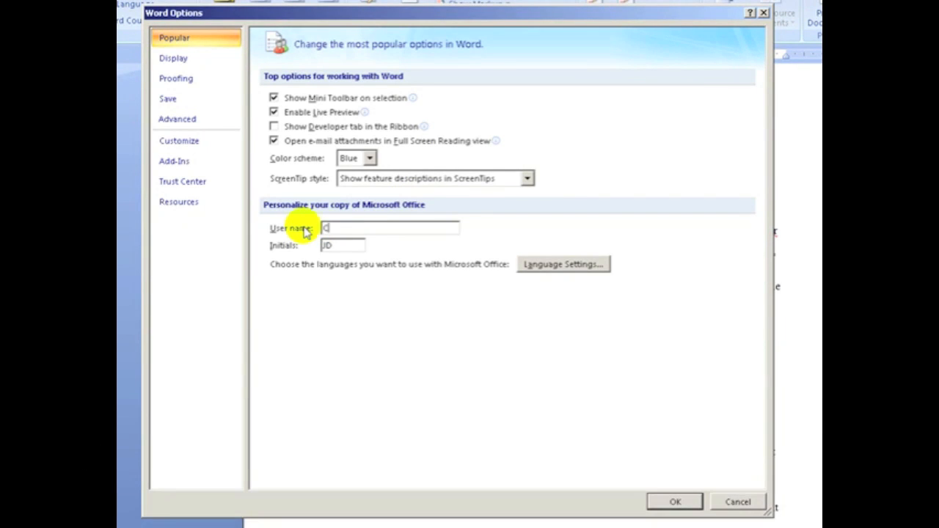
type("hris")
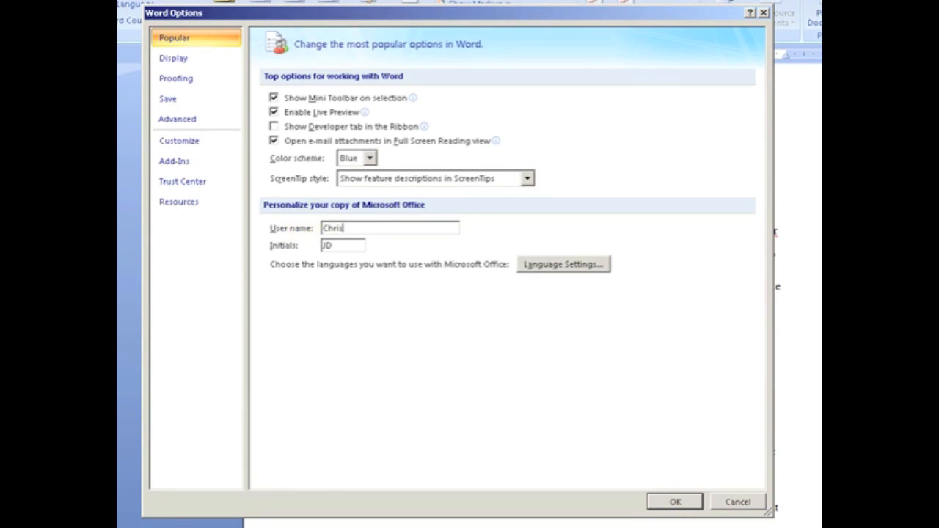
Step: Replace the user initials with the reviewer's own and apply the personalization options
left_click(348, 246)
left_click_drag(347, 246, 309, 249)
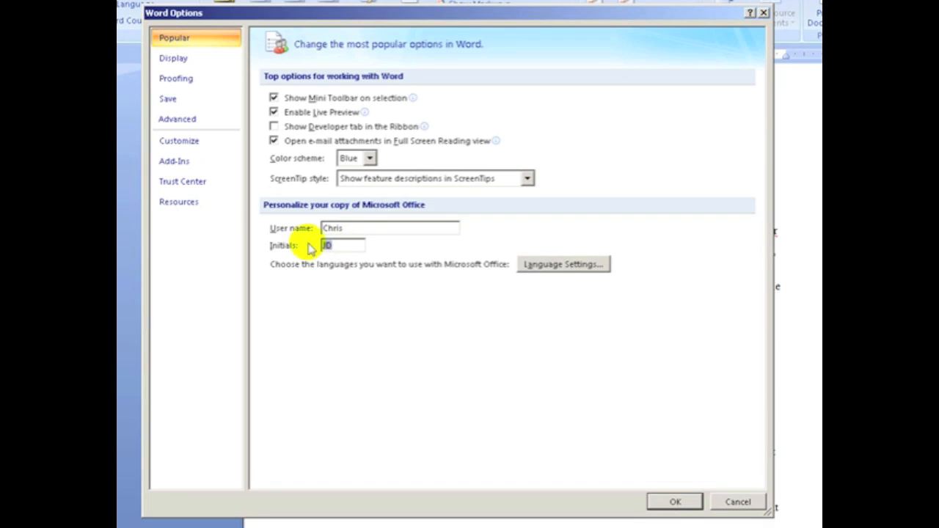
type("CK")
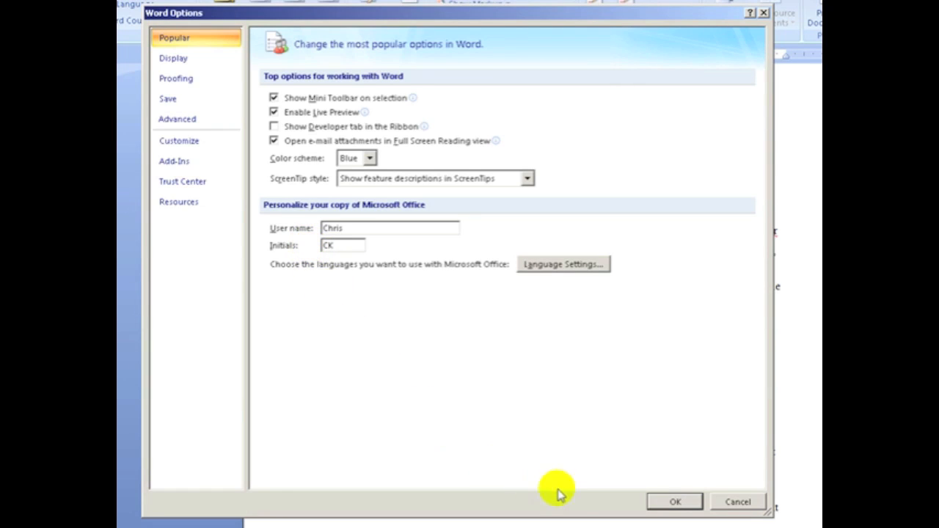
left_click(674, 504)
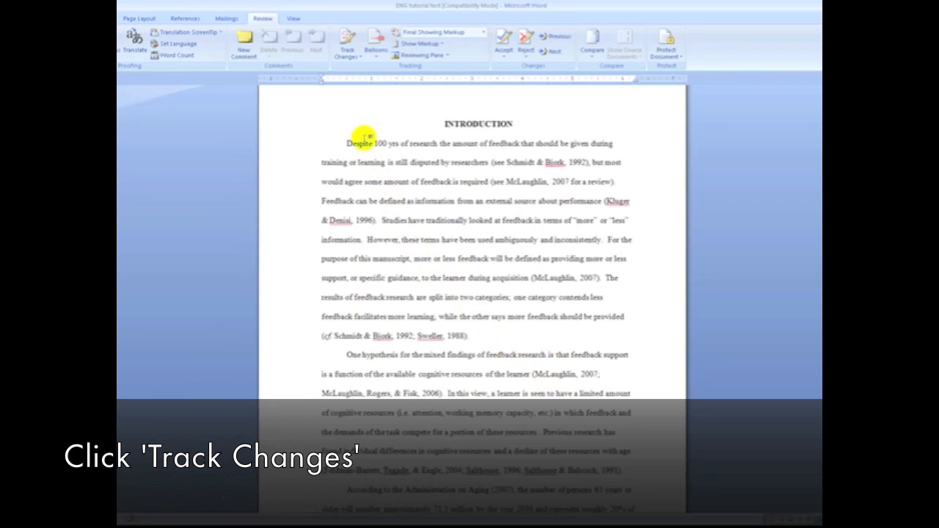
Step: Turn on Track Changes and set the review display to Final Showing Markup
left_click(344, 41)
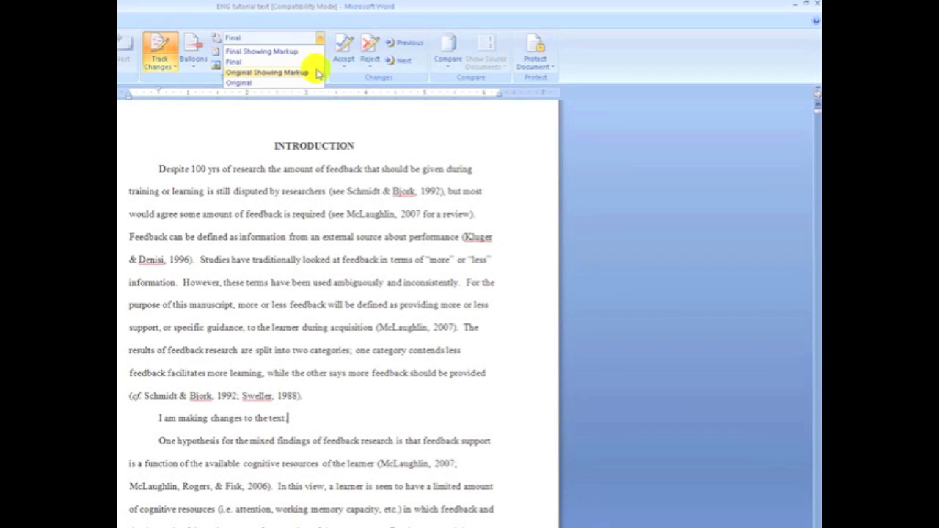
left_click(320, 51)
left_click(320, 38)
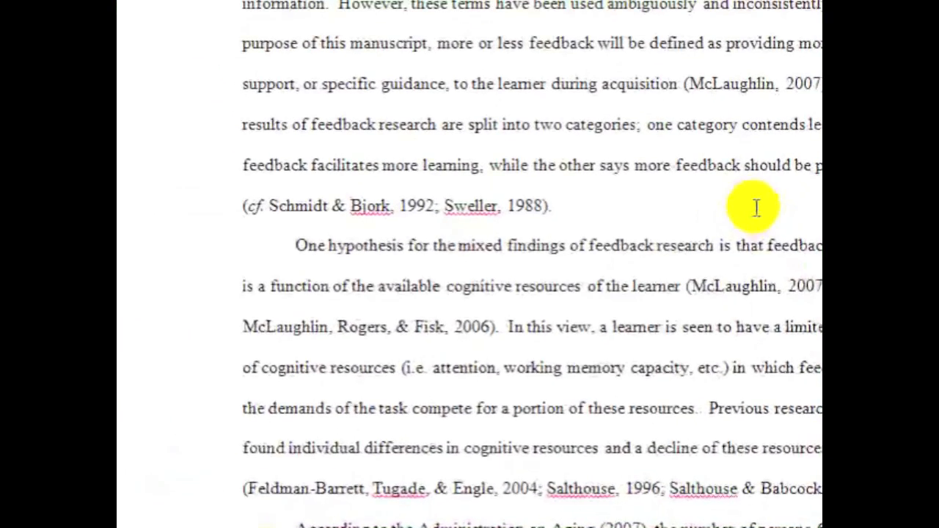
Step: Add a new paragraph reading "I am making changes to the text." after the introduction's first paragraph
key("Return")
type("I")
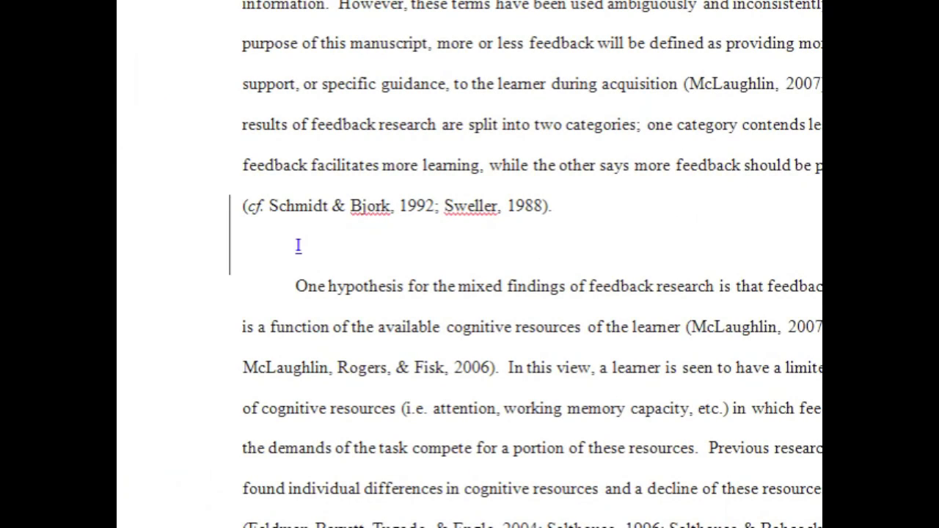
type(" am maki")
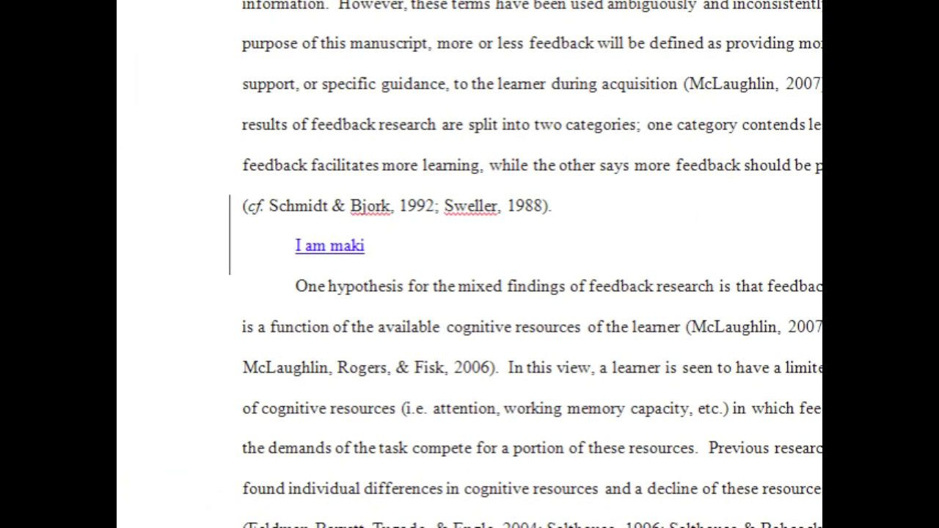
type("ng chan")
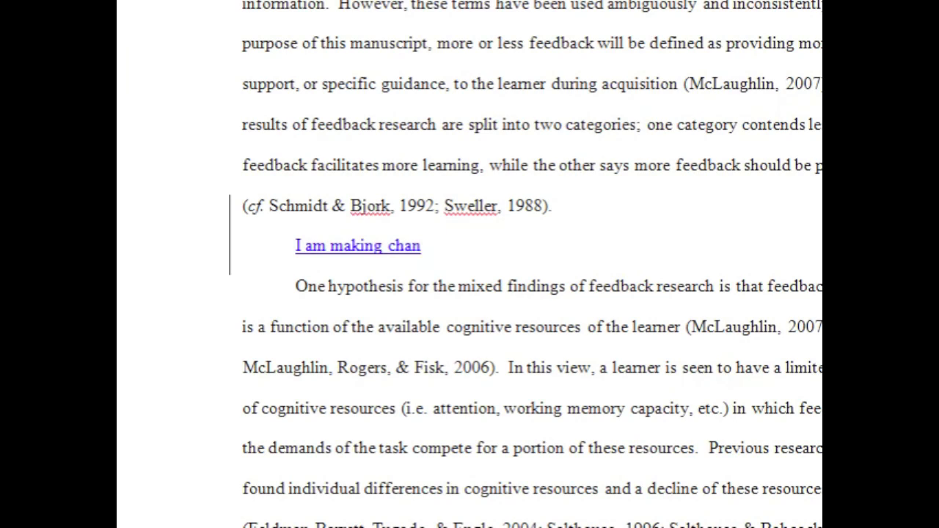
type("ges to the text")
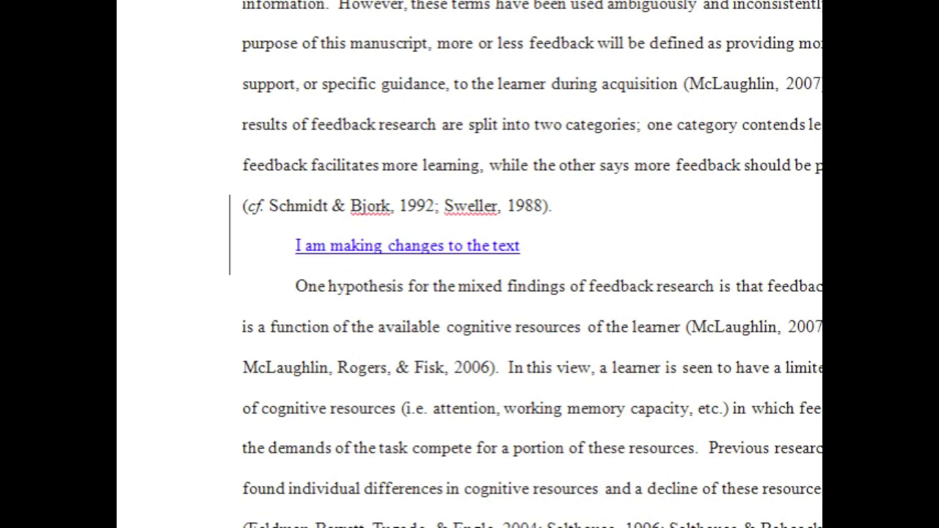
type(".")
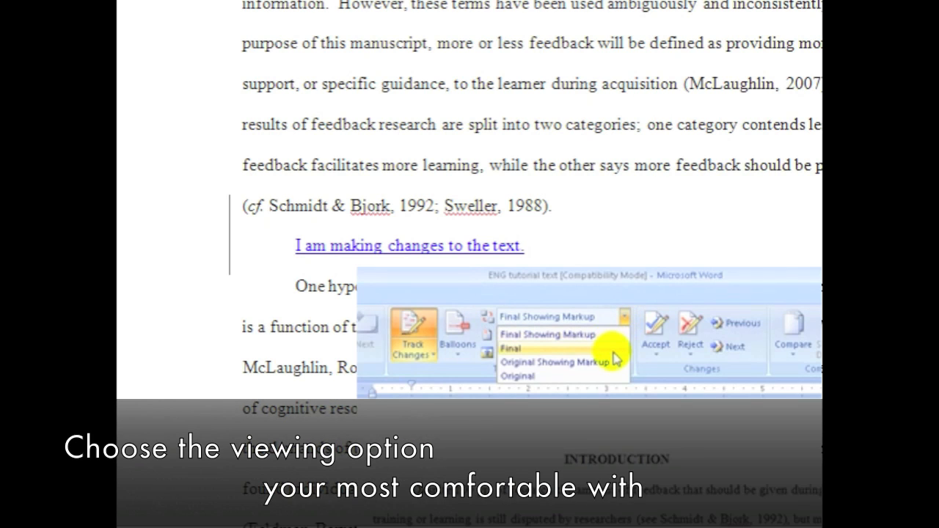
Step: Preview the document in the Final, Original Showing Markup and Original views, and return to Final Showing Markup
left_click(613, 352)
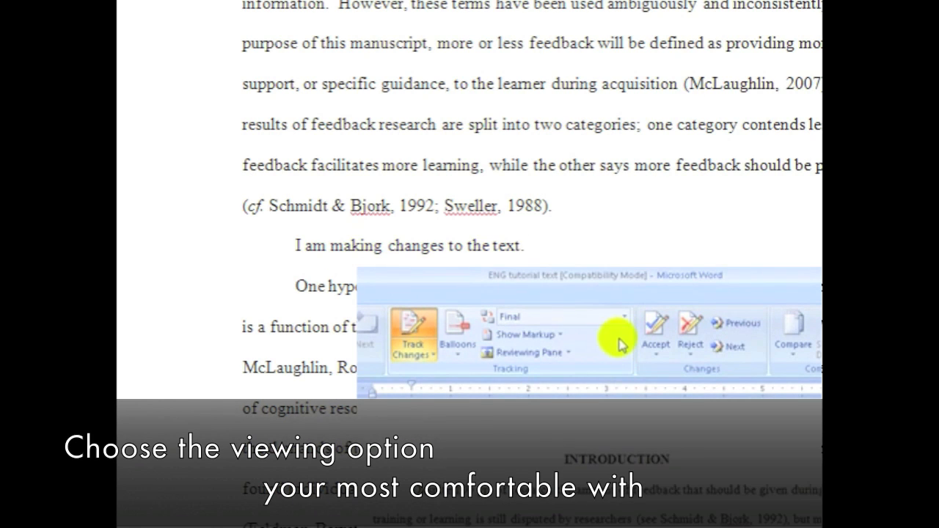
left_click(623, 322)
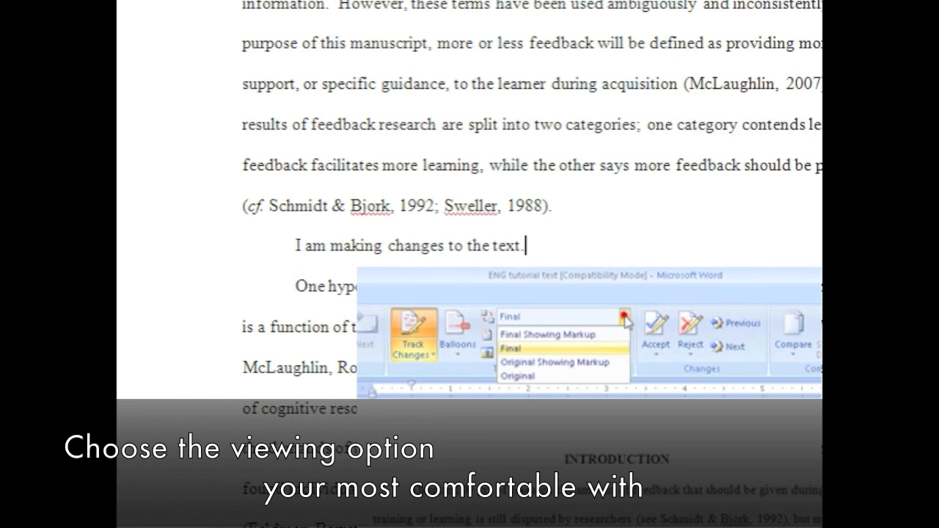
left_click(625, 362)
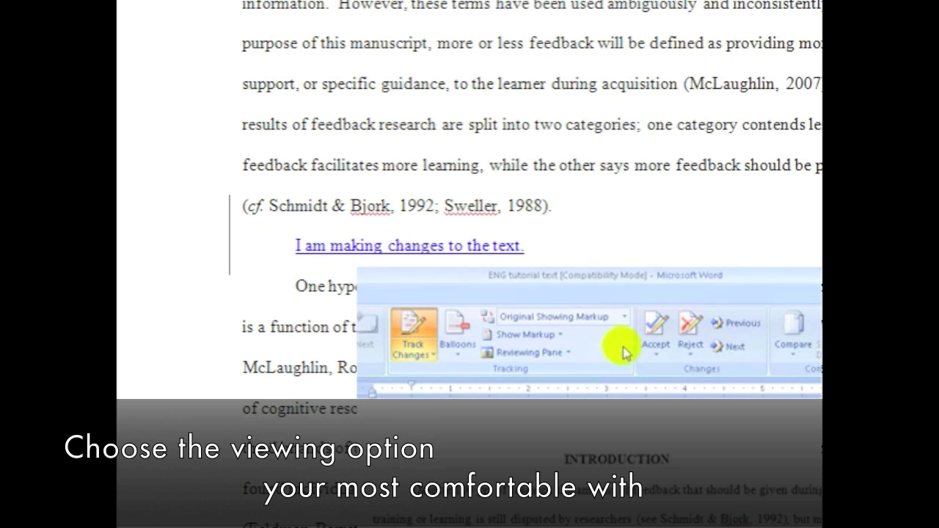
left_click(625, 320)
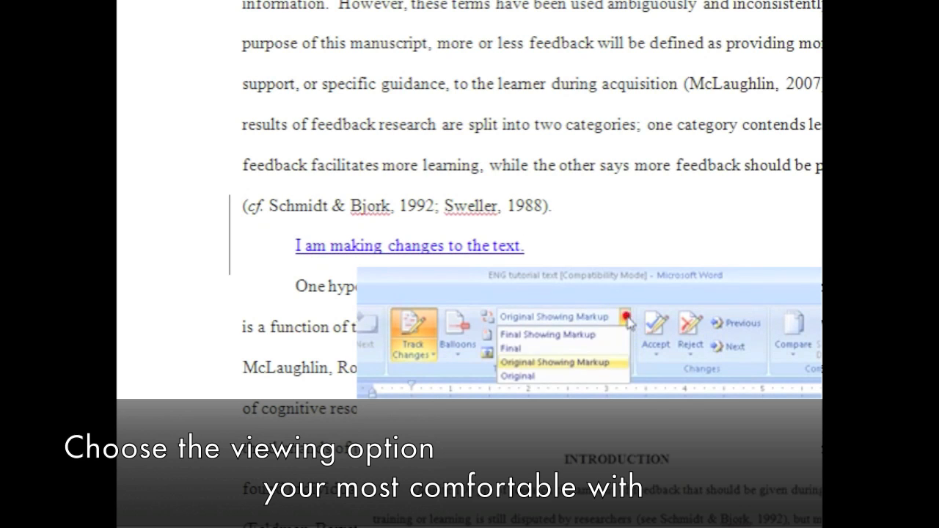
left_click(620, 376)
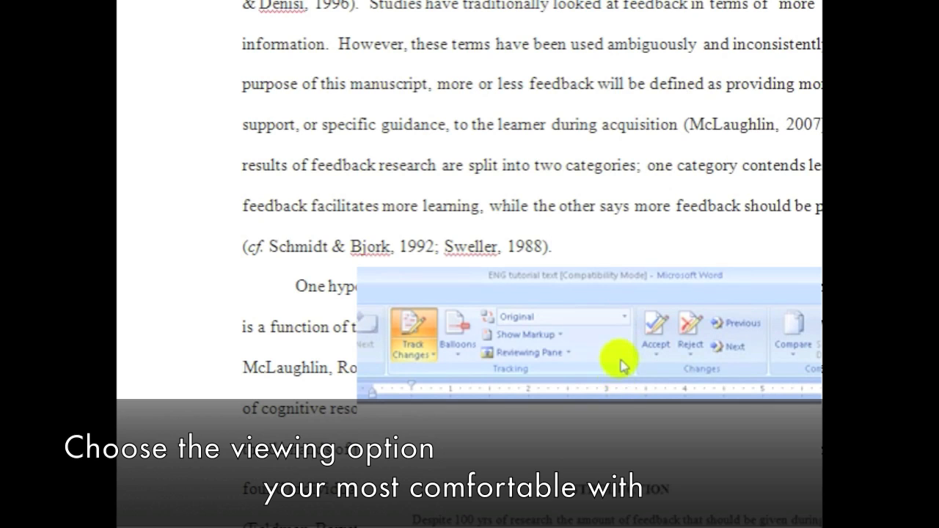
left_click(622, 321)
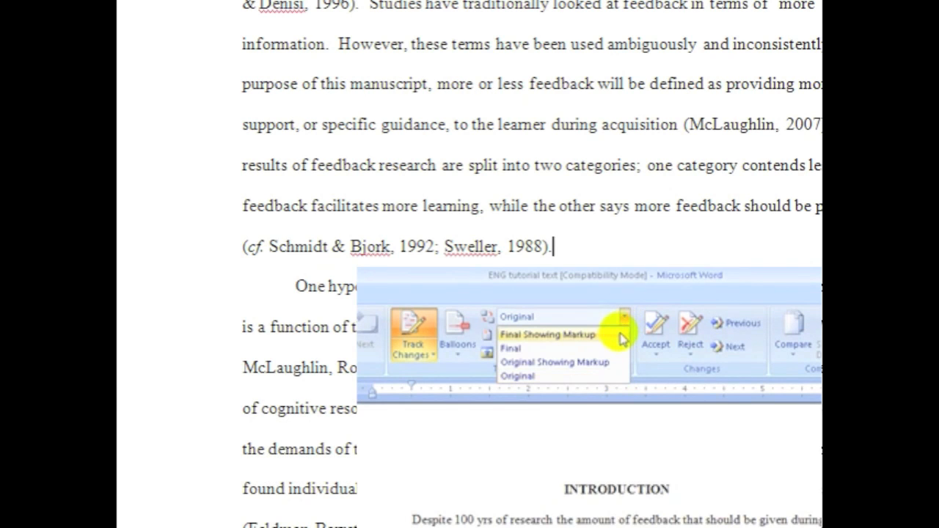
left_click(620, 336)
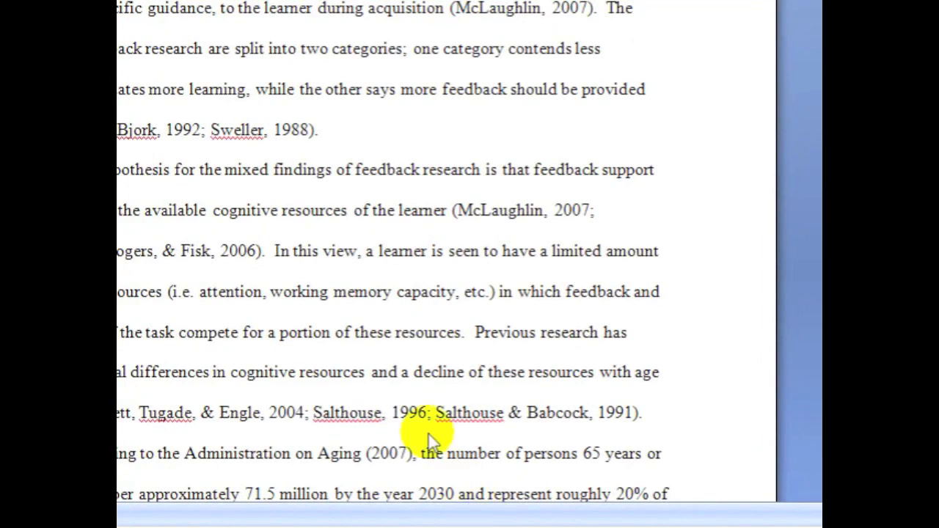
Step: Attach the comment "Check this reference." to the year 1988 in the citation ending the first paragraph
left_click(311, 129)
left_click(312, 130)
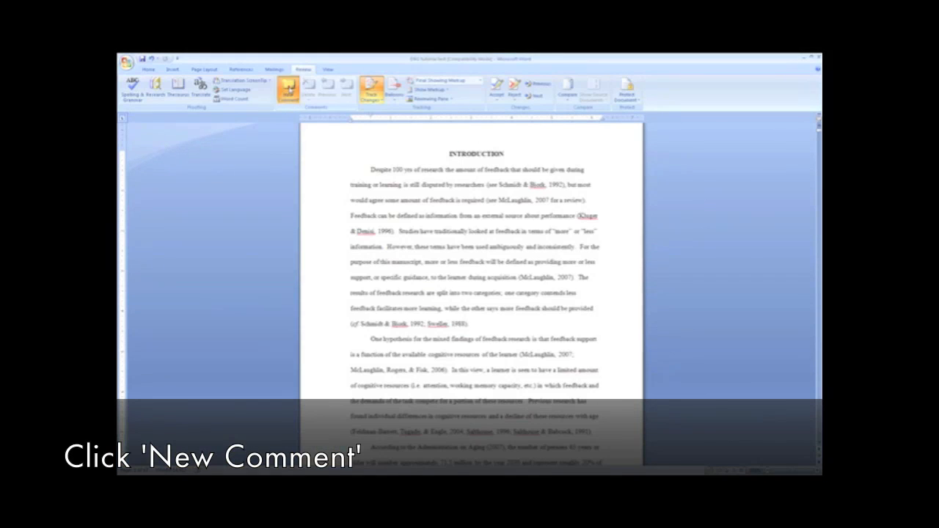
left_click(288, 89)
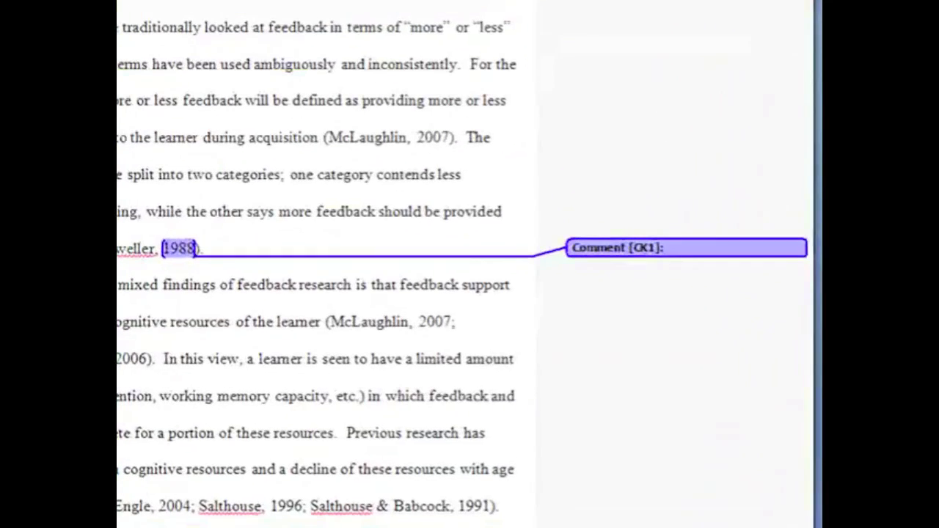
type("Che")
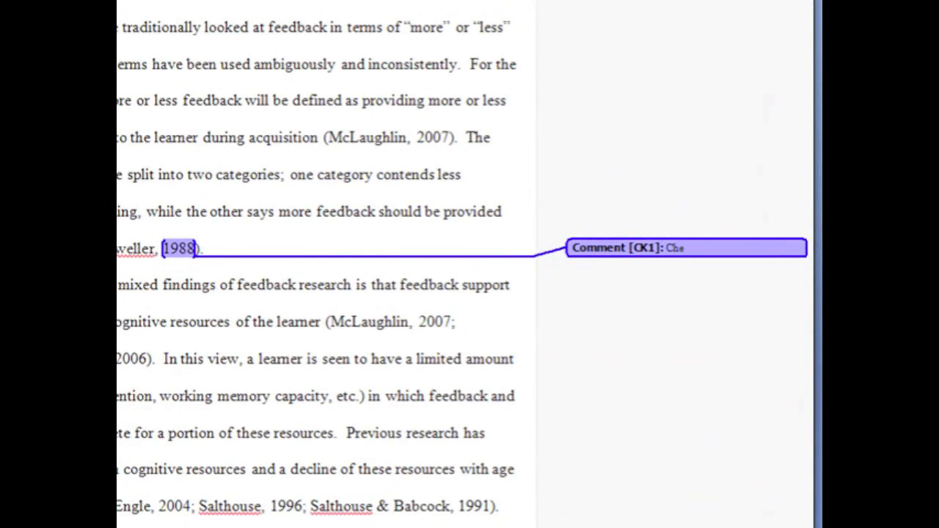
type("ck th")
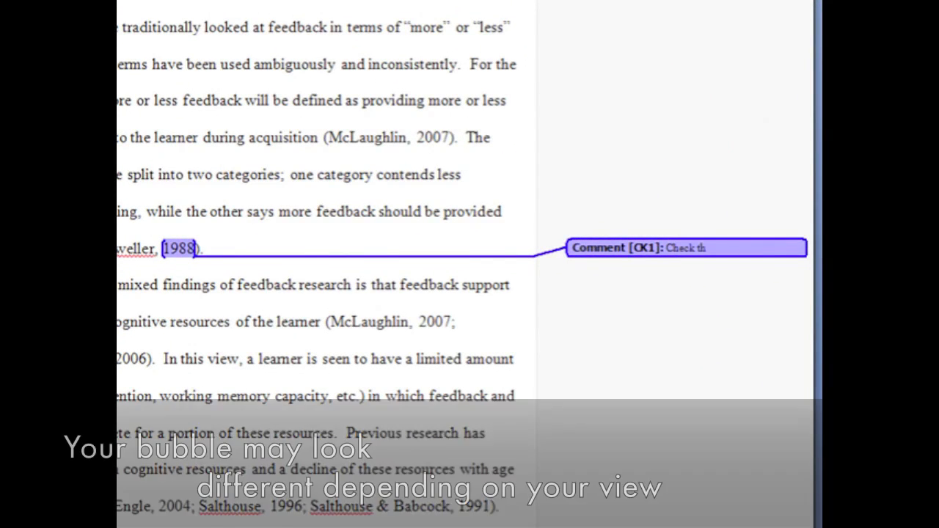
type("is referen")
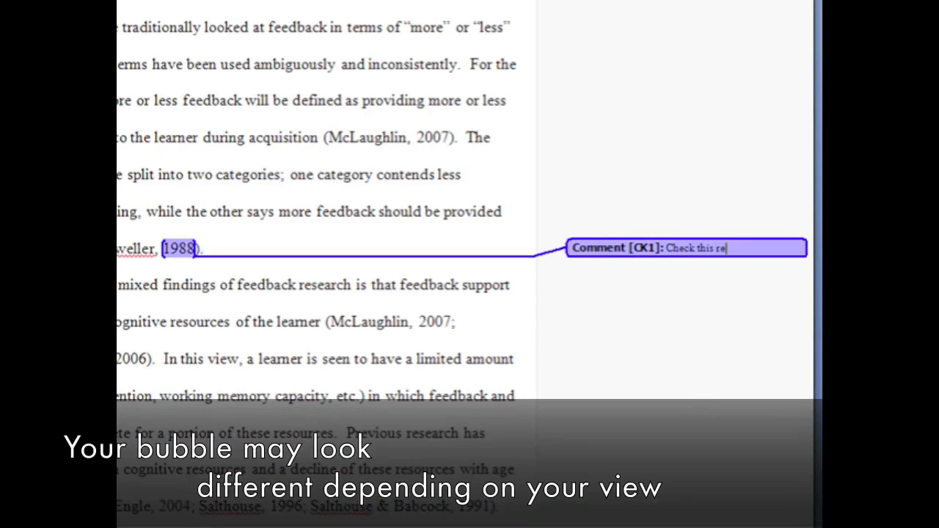
type("ce.")
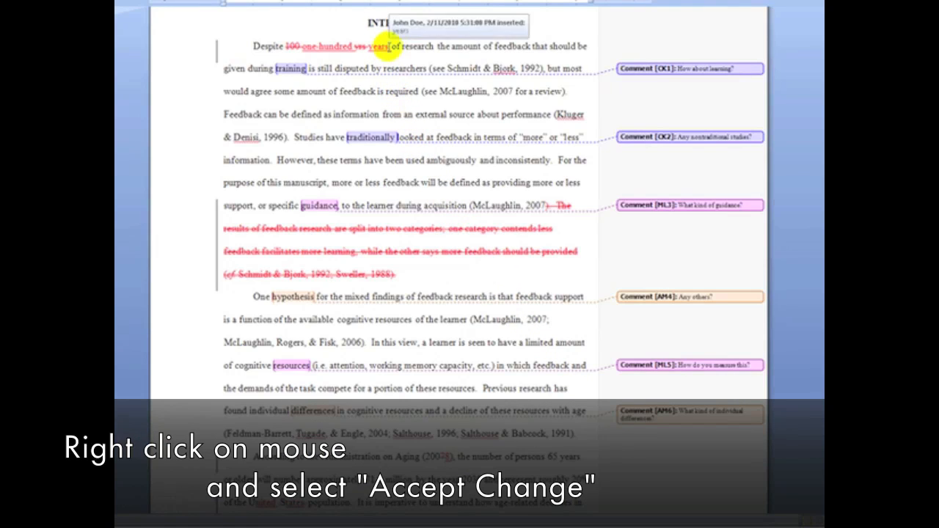
Step: Accept the tracked insertion of "years" in the first sentence of the introduction
right_click(389, 46)
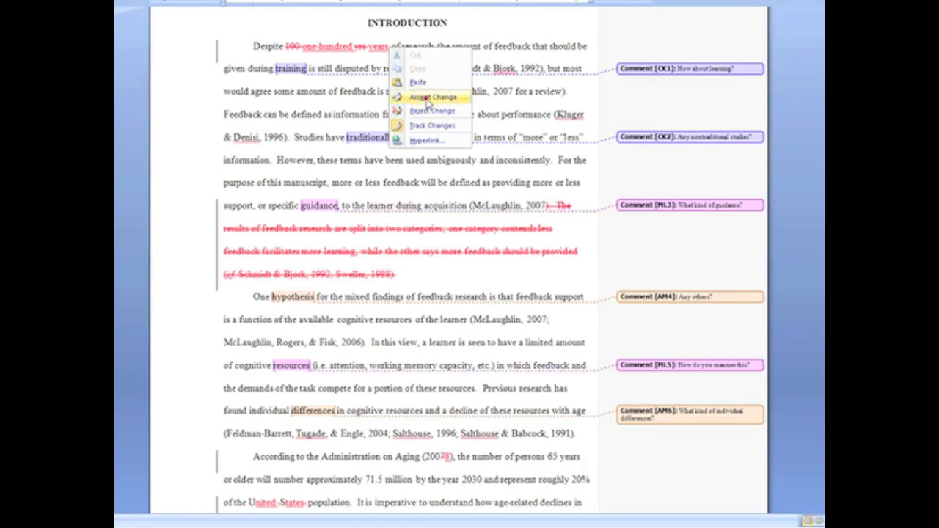
left_click(428, 99)
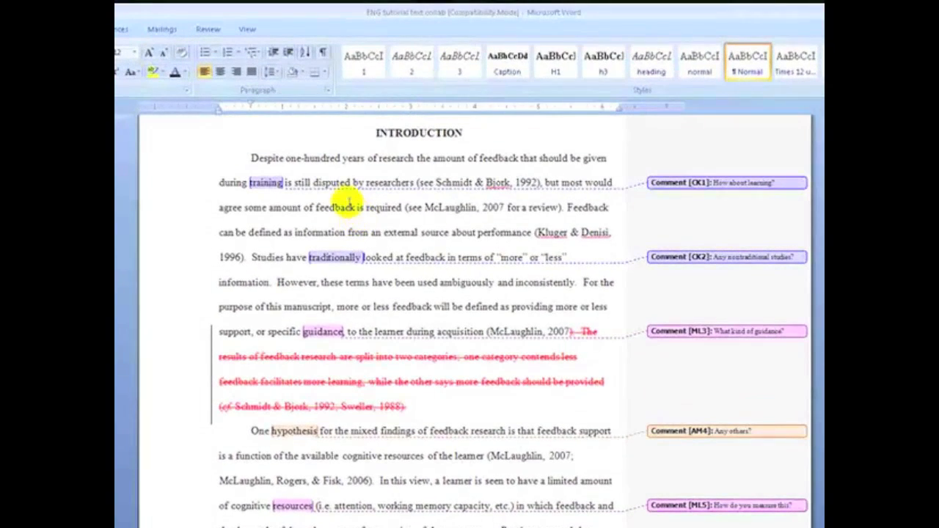
Step: Compare the available accept and reject choices, and accept all tracked changes in the document
left_click(210, 30)
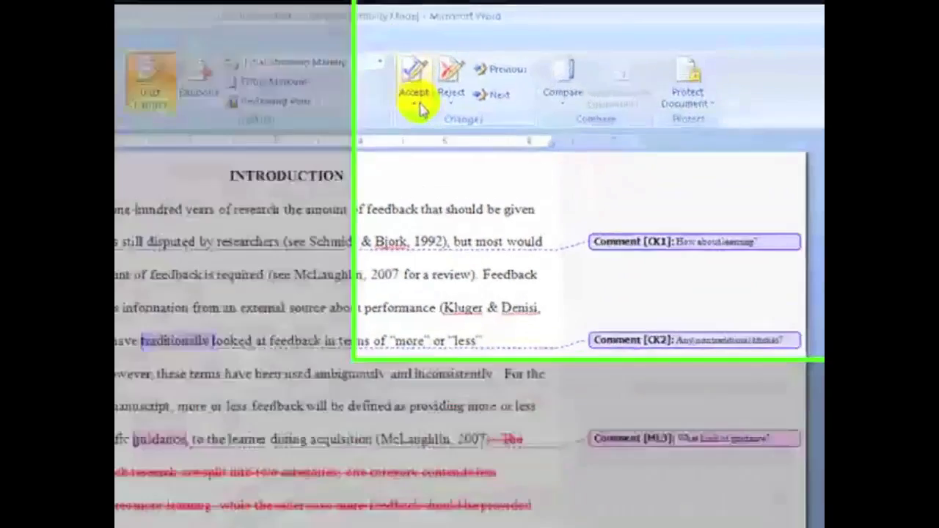
left_click(521, 80)
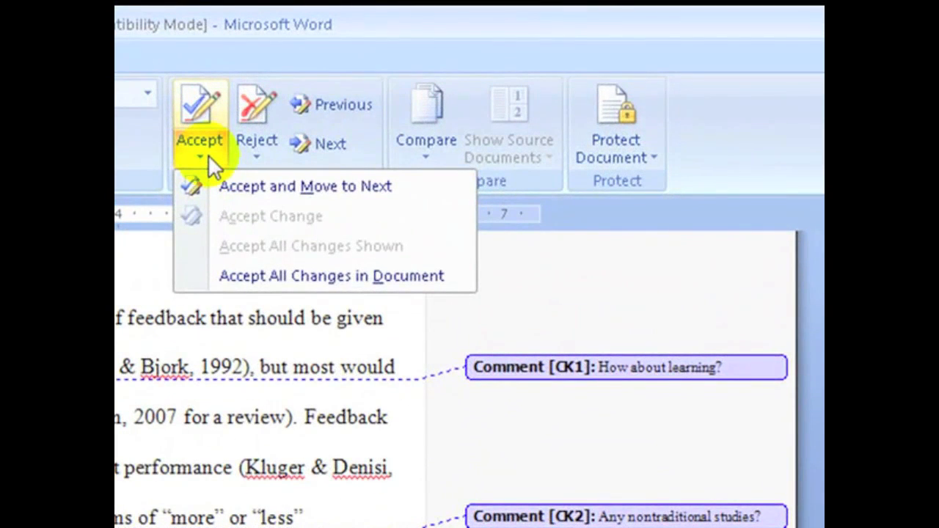
left_click(257, 154)
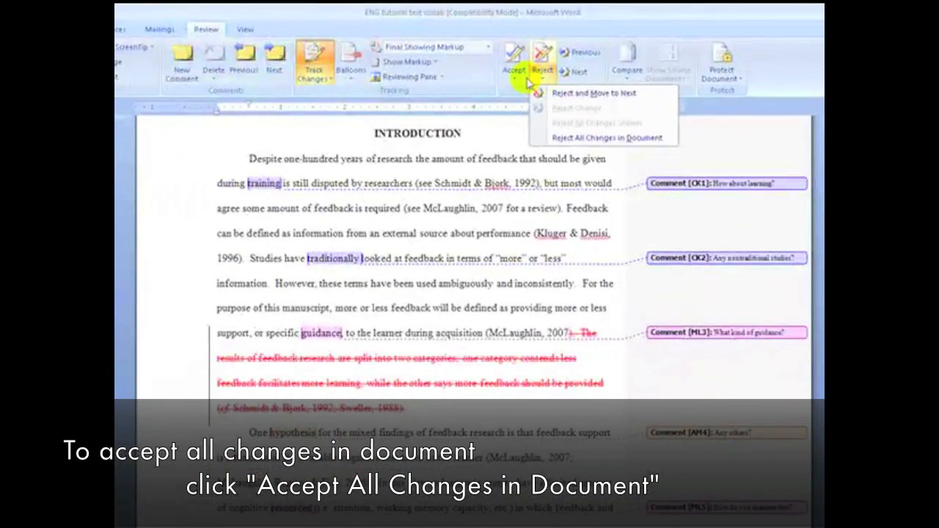
left_click(516, 80)
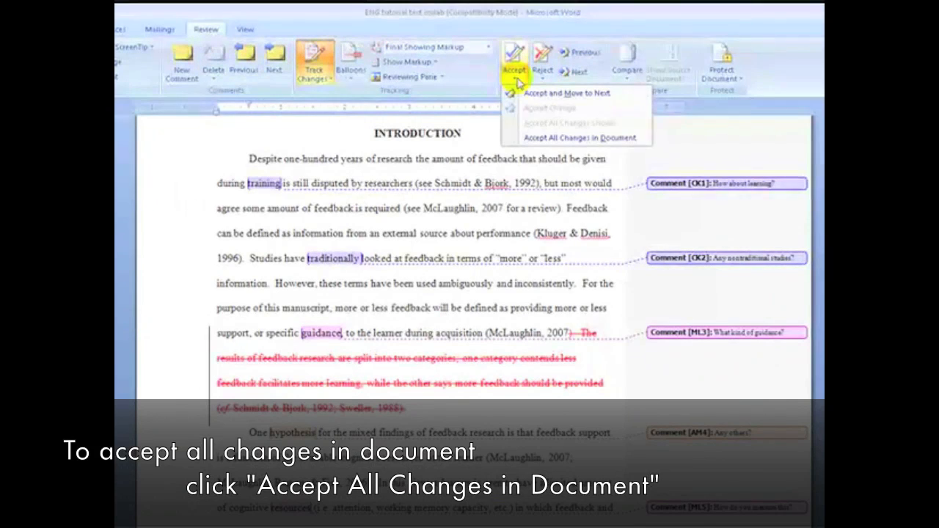
left_click(528, 139)
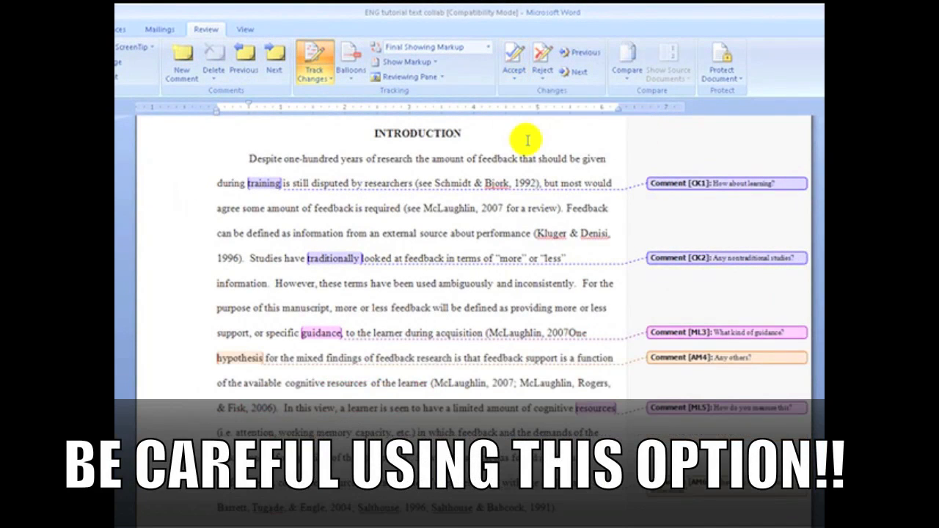